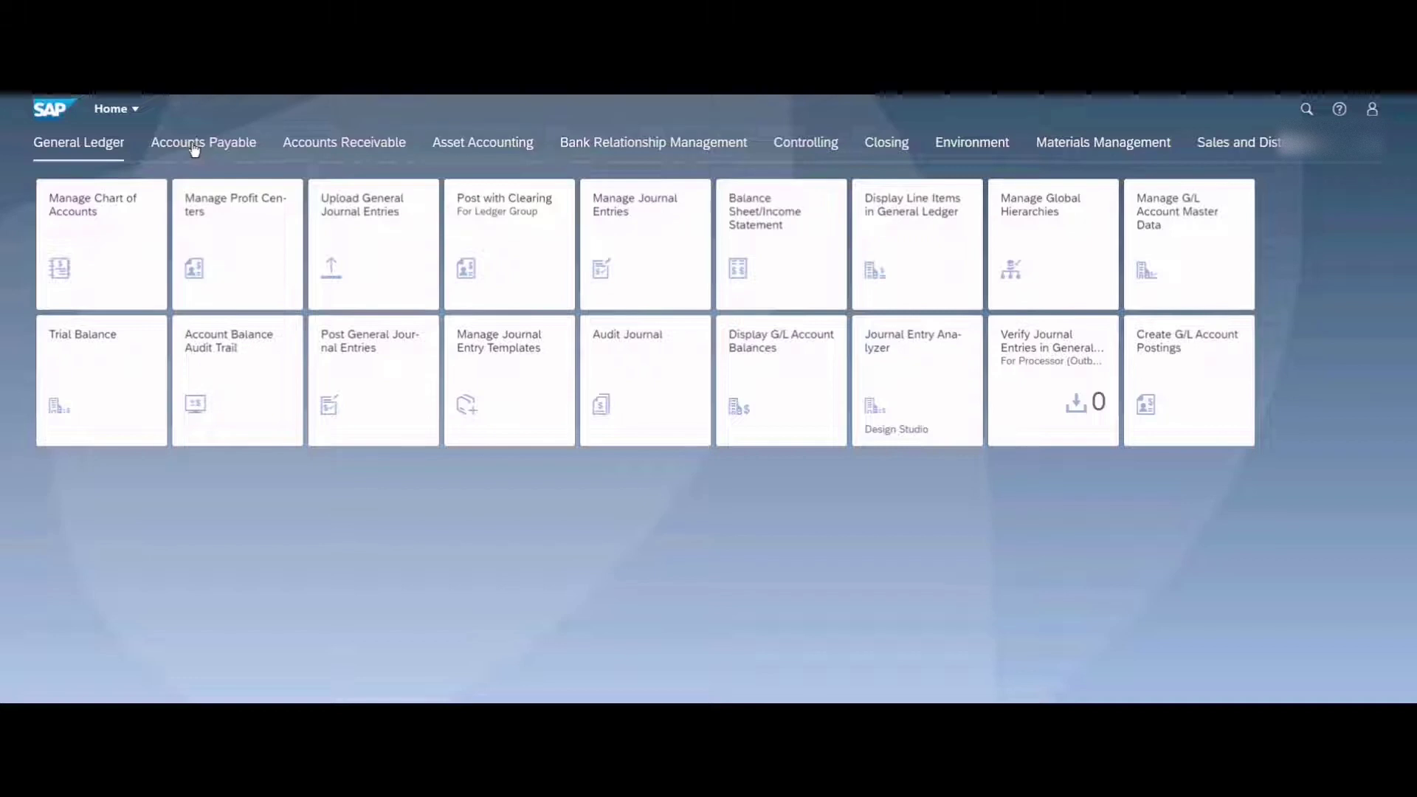
Add a new empty home-page group named 'My Apps' through Edit Home Page and save it
click(1373, 111)
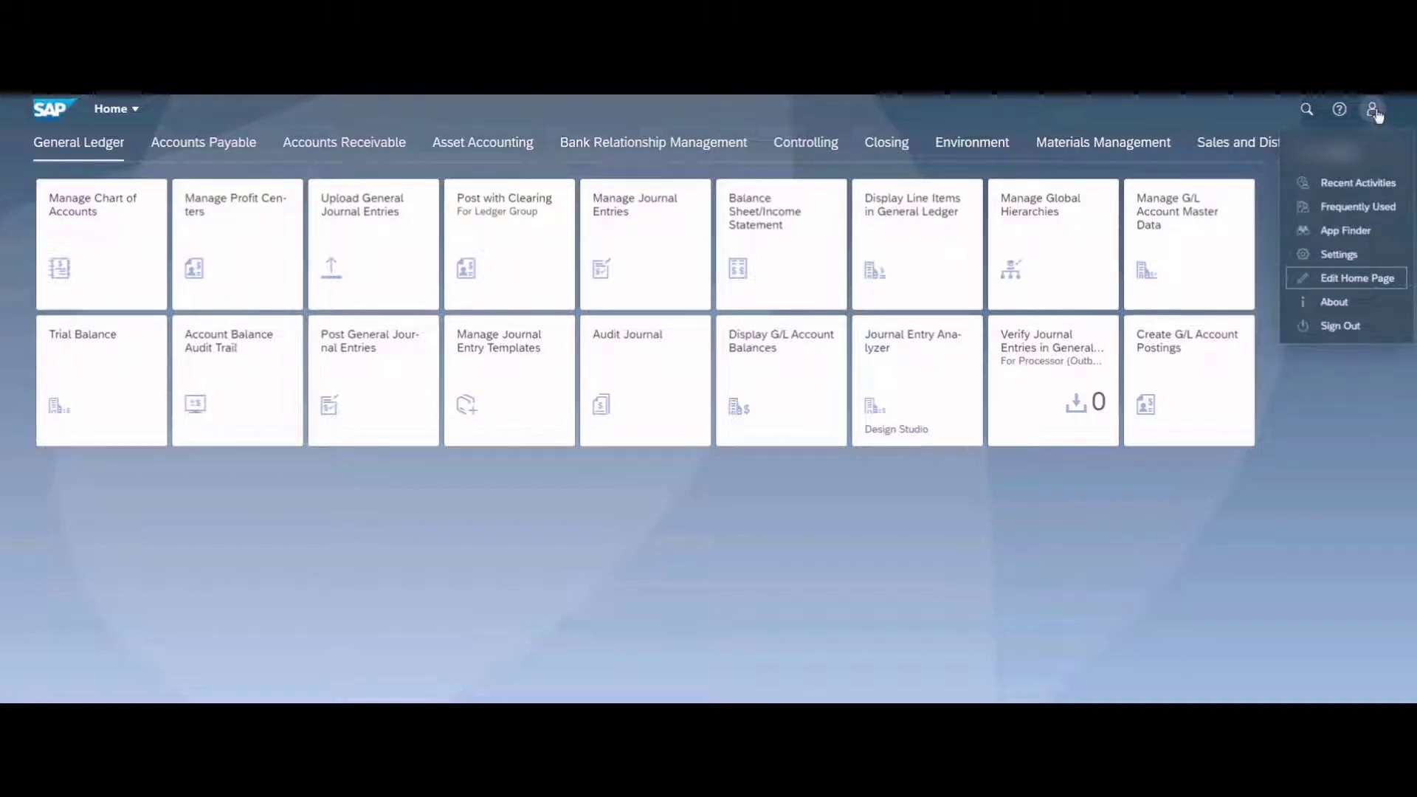
click(1364, 279)
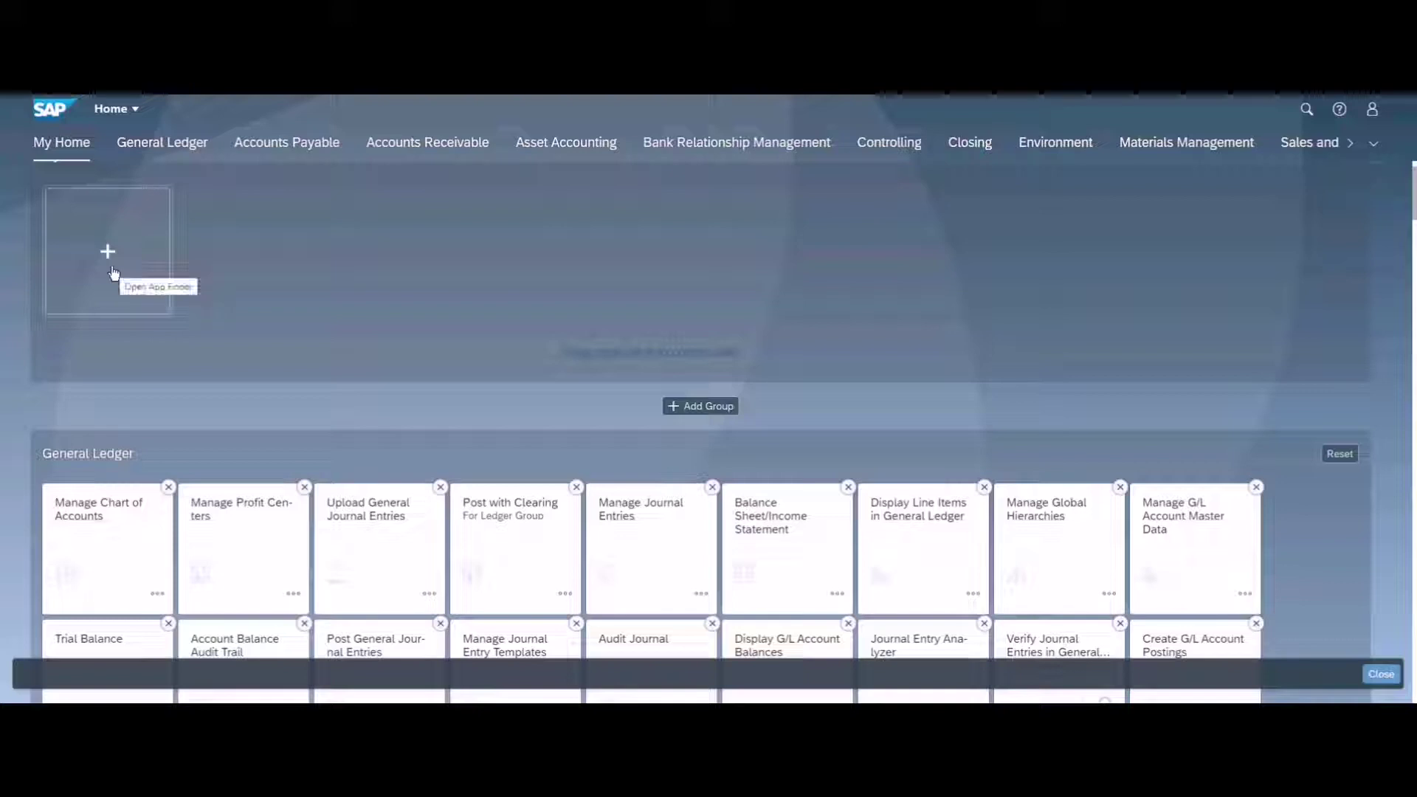
click(684, 408)
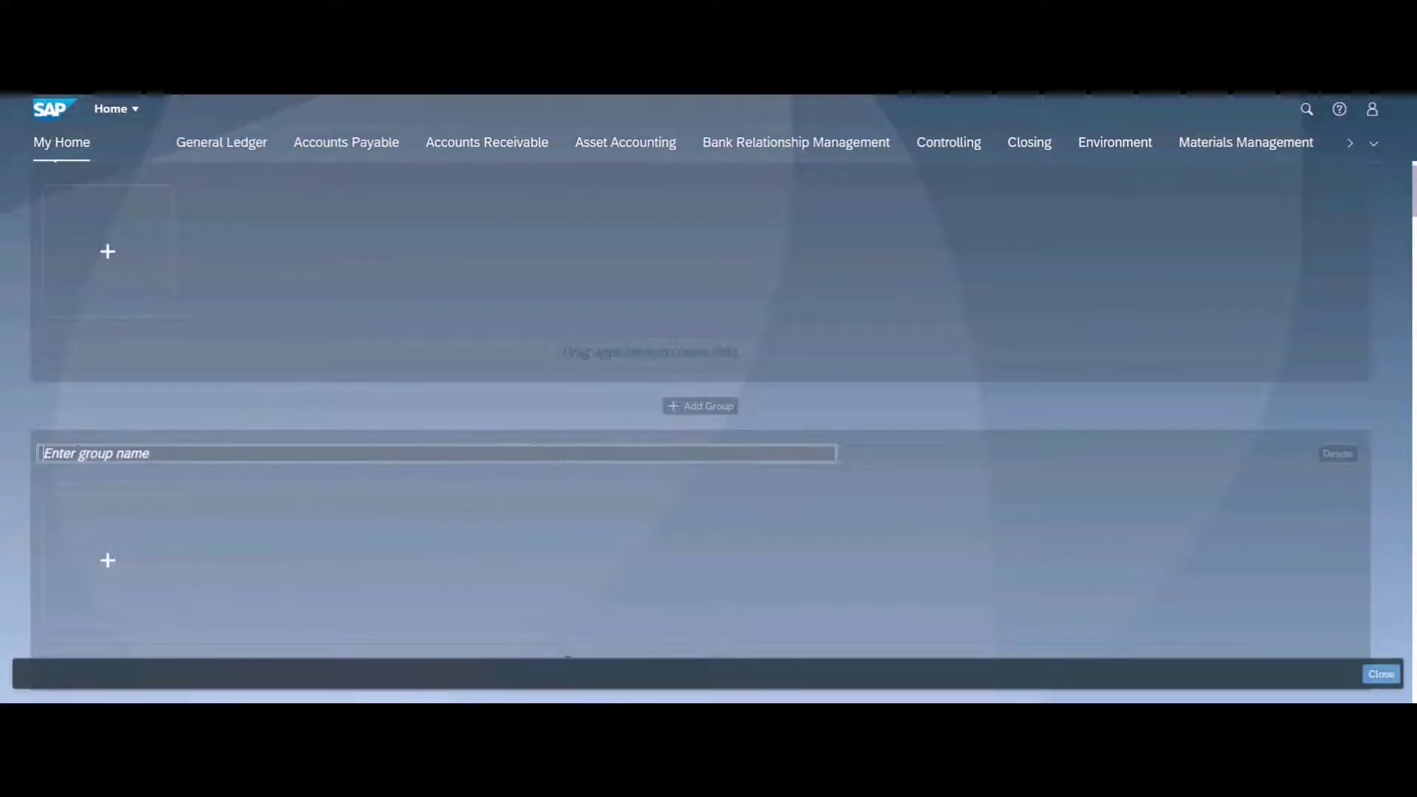
text(My Apps)
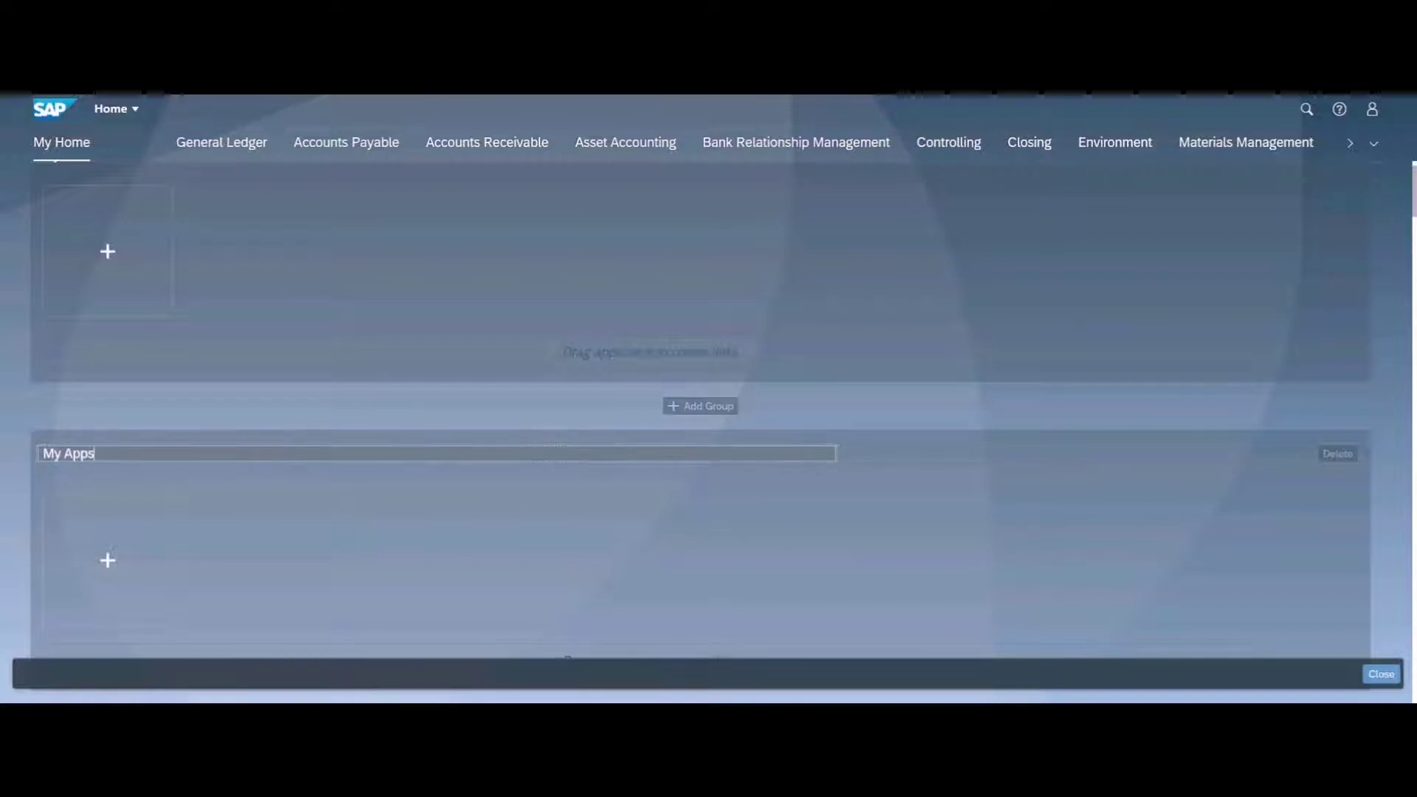
click(1380, 673)
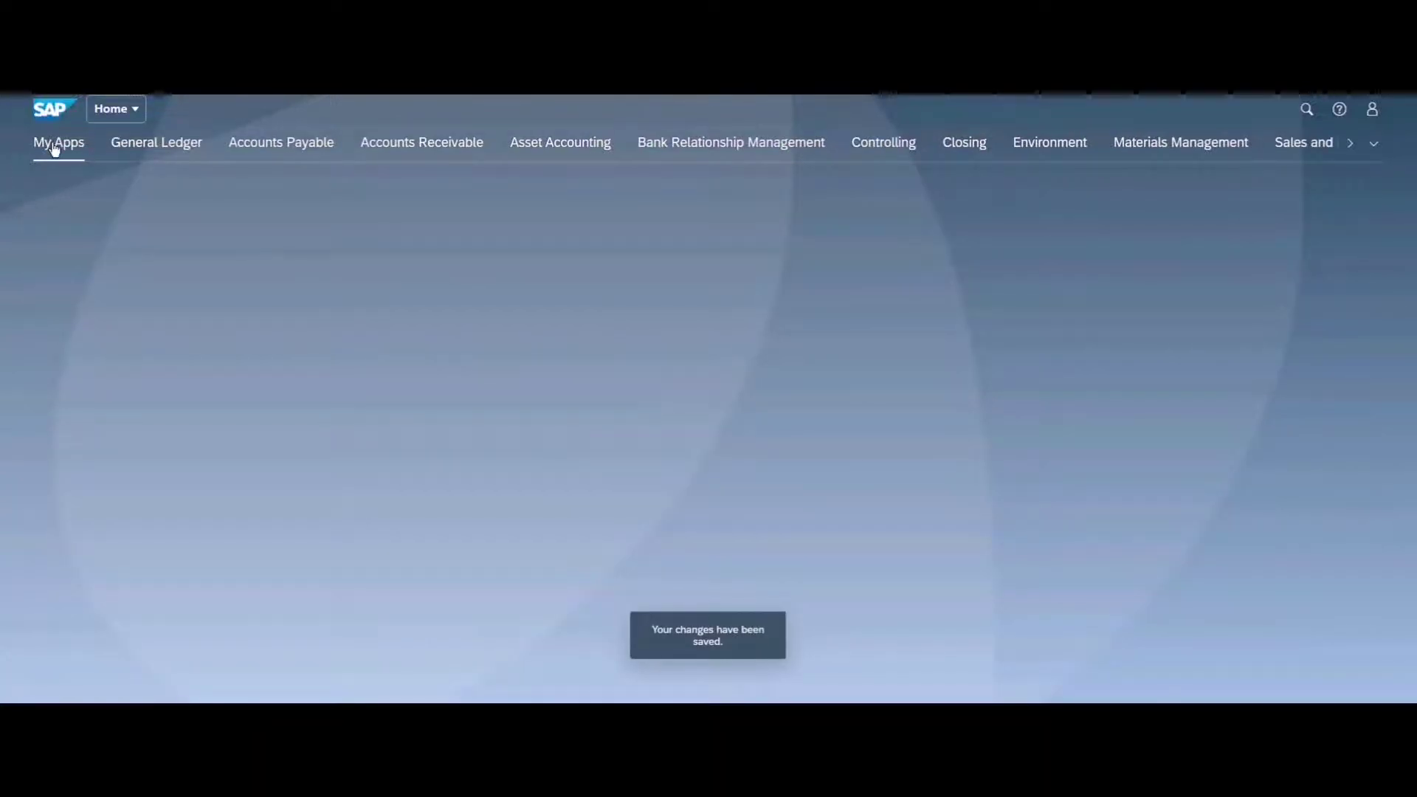
click(155, 158)
click(255, 144)
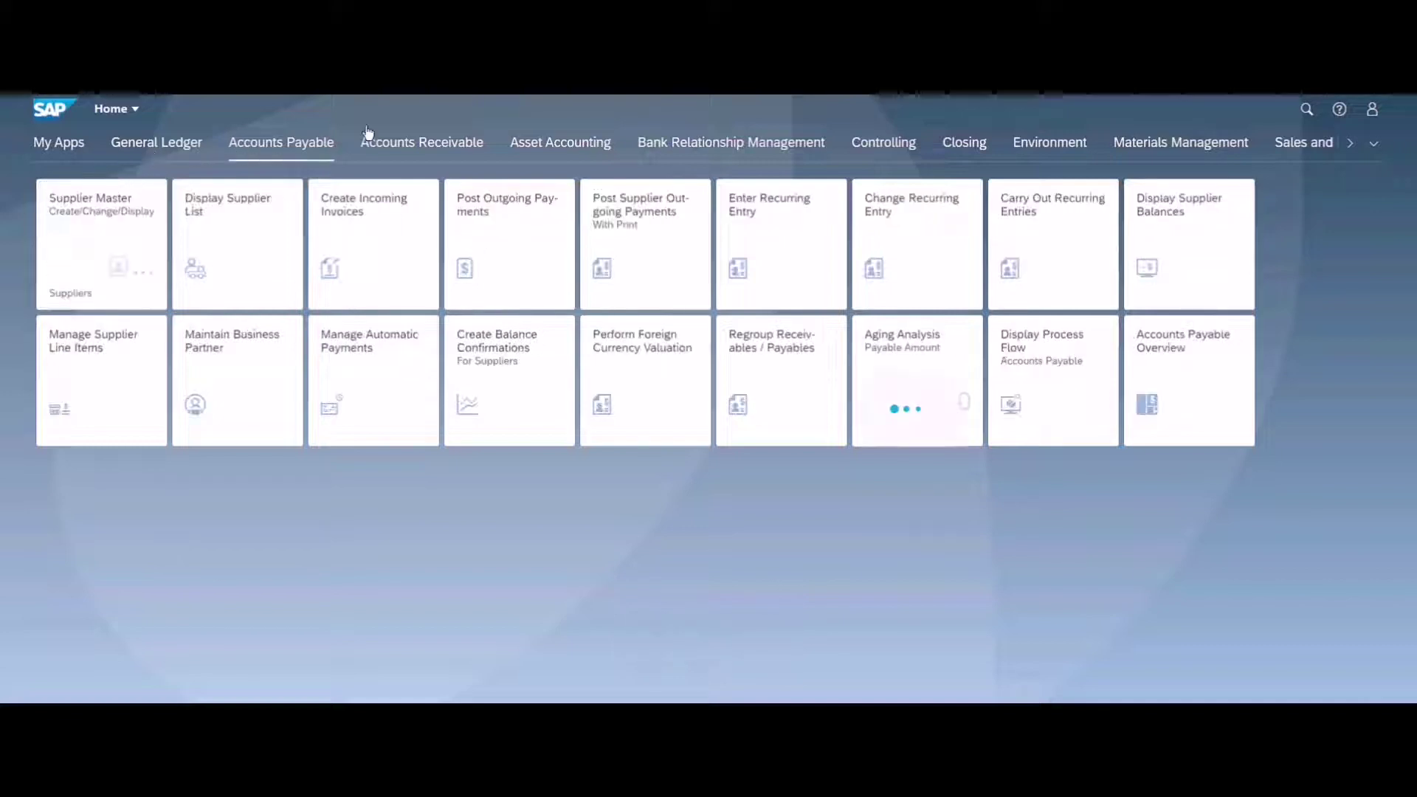
click(444, 140)
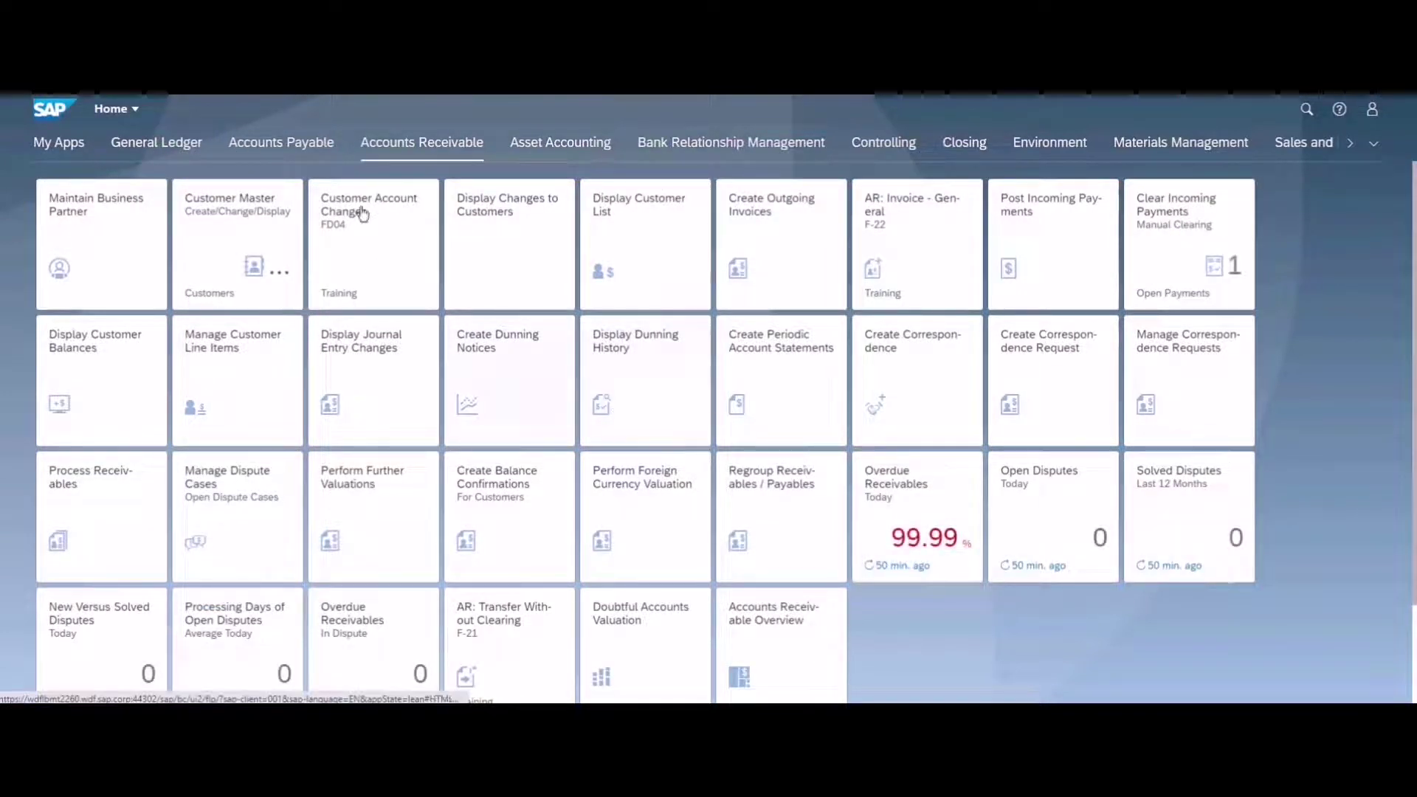
click(72, 151)
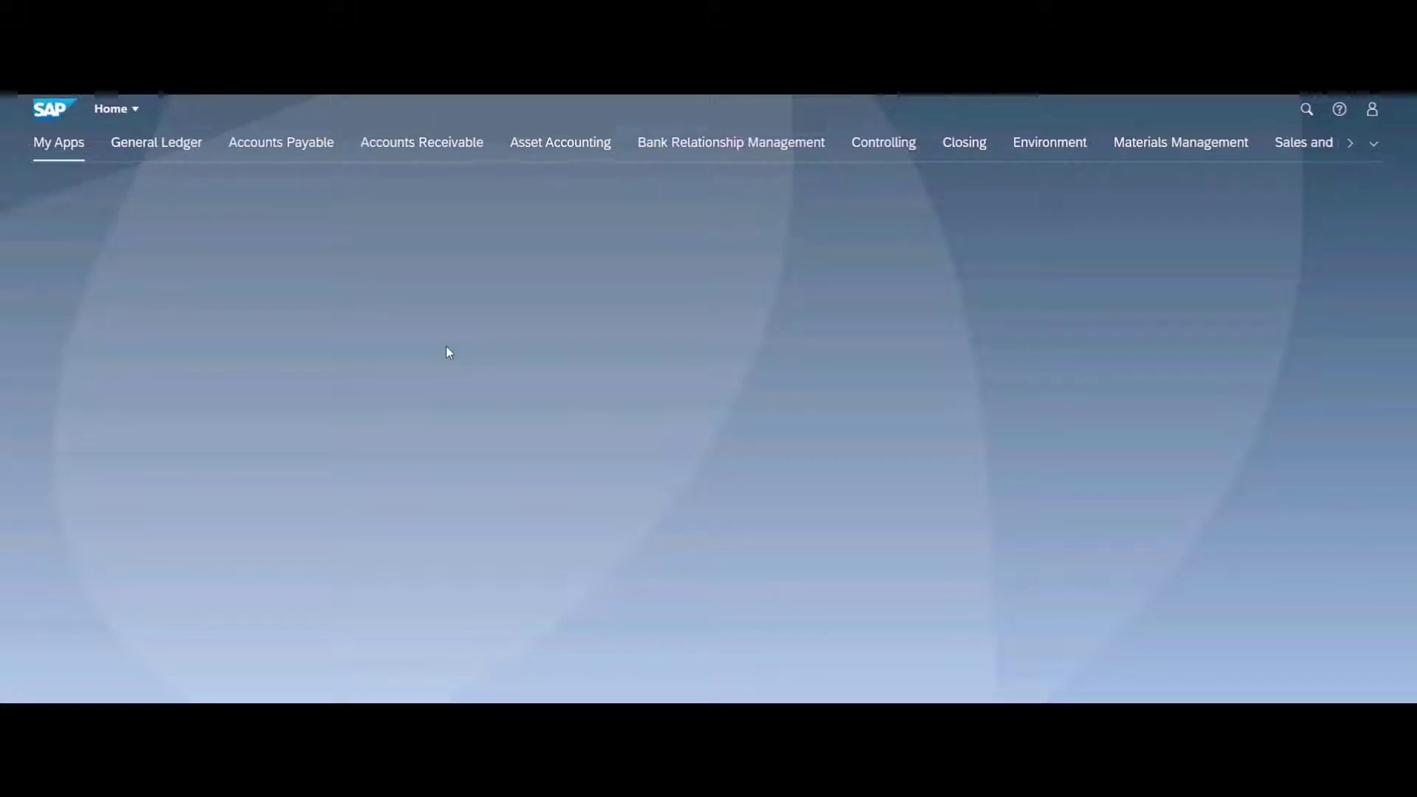
Pin the Table Viewer app from the App Finder's General Ledger catalog to the My Apps group
click(1373, 110)
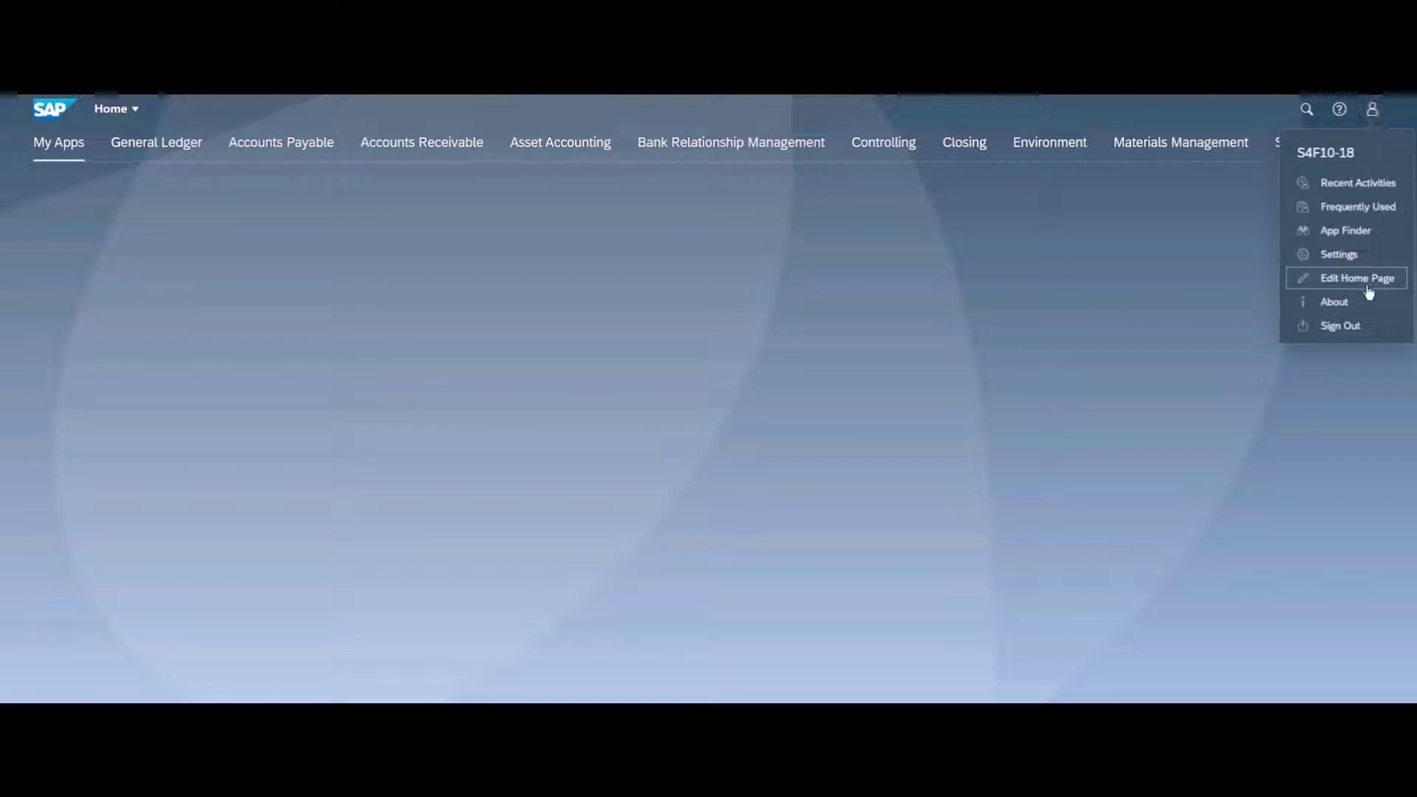
click(1363, 234)
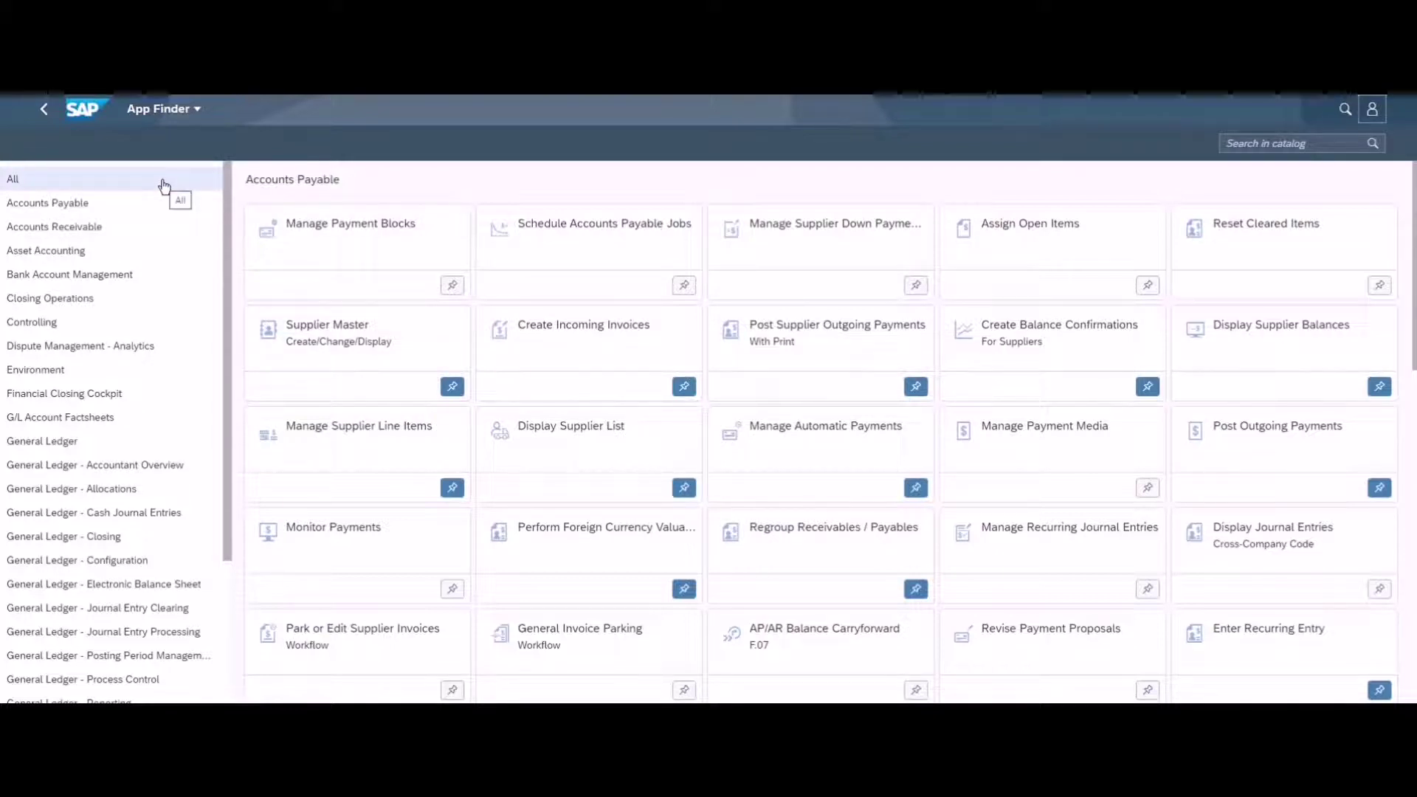
click(101, 443)
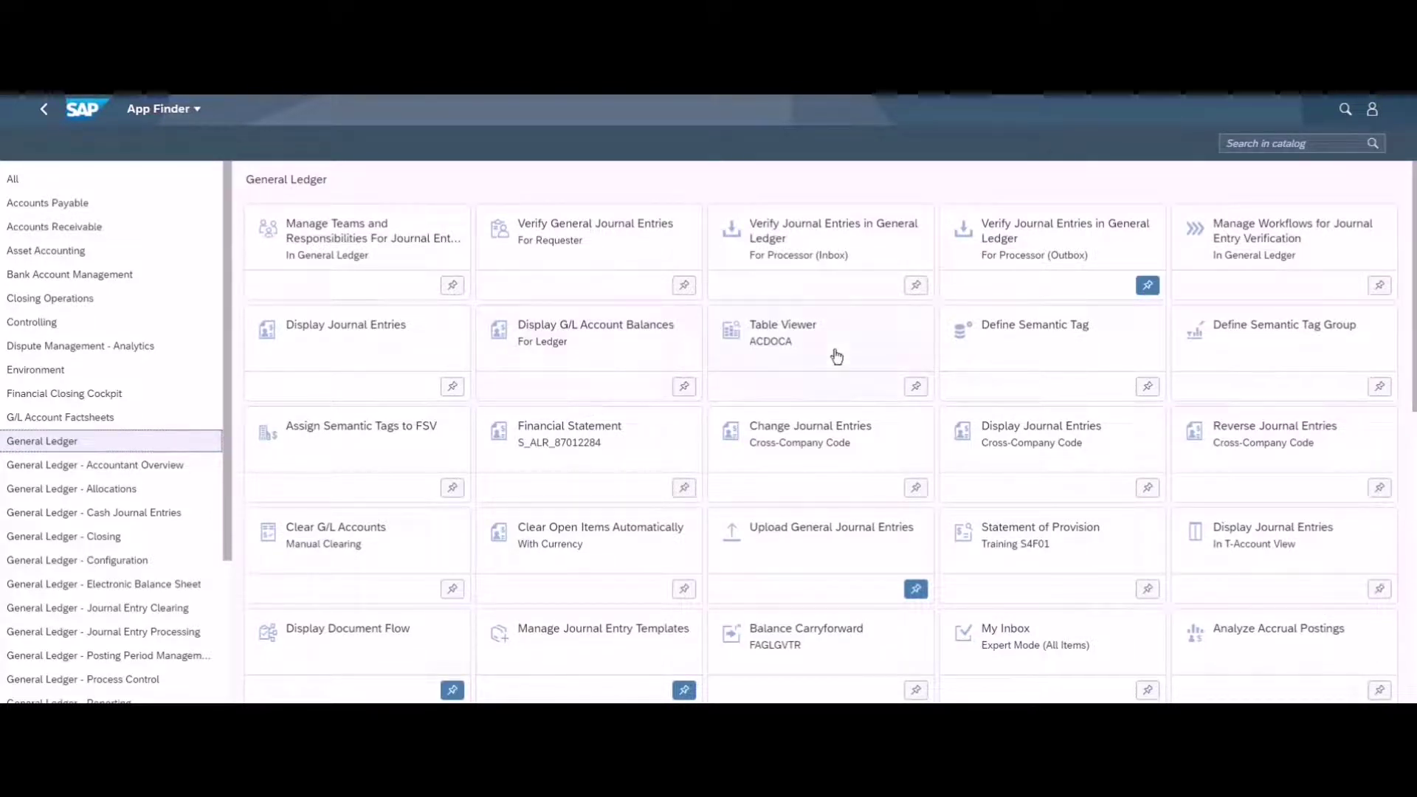
click(916, 386)
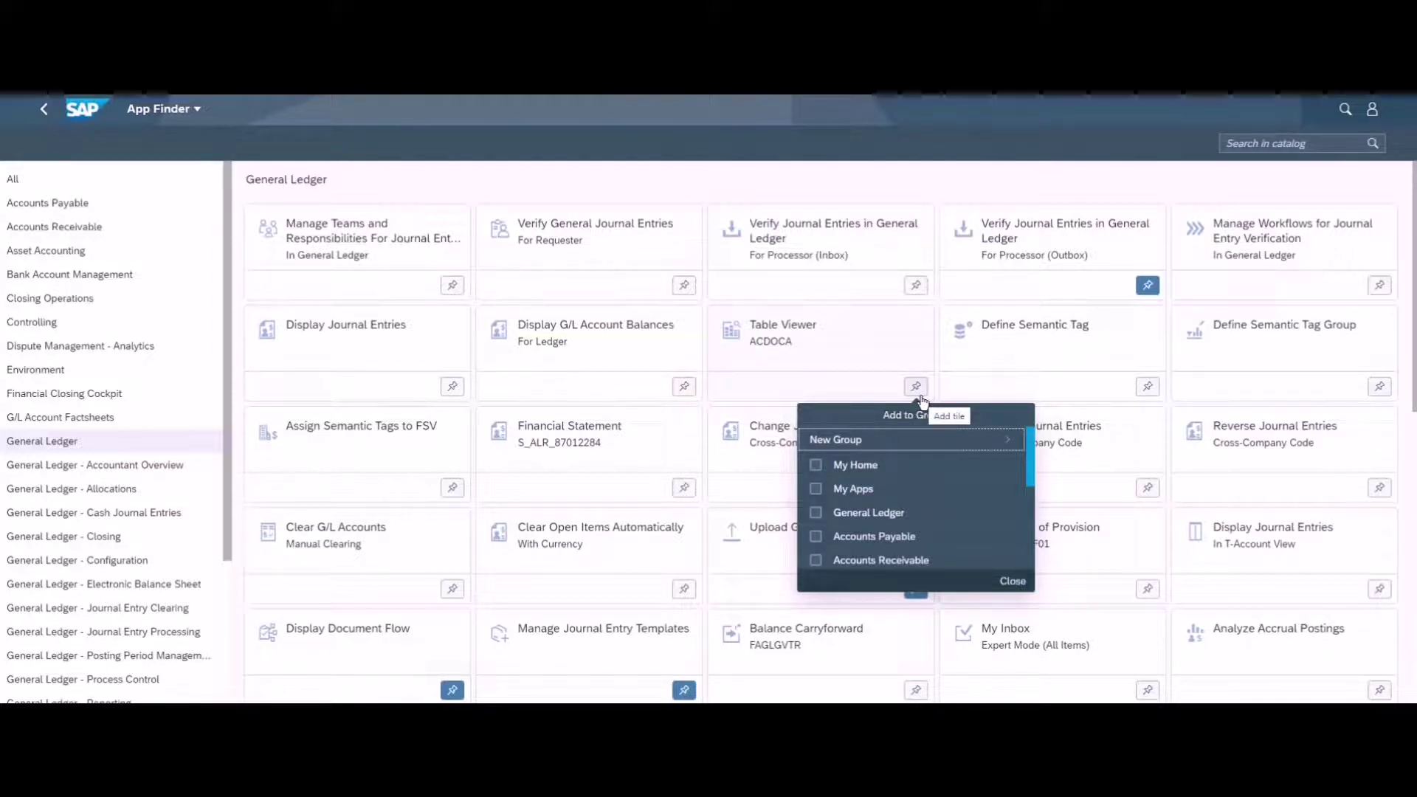
click(815, 488)
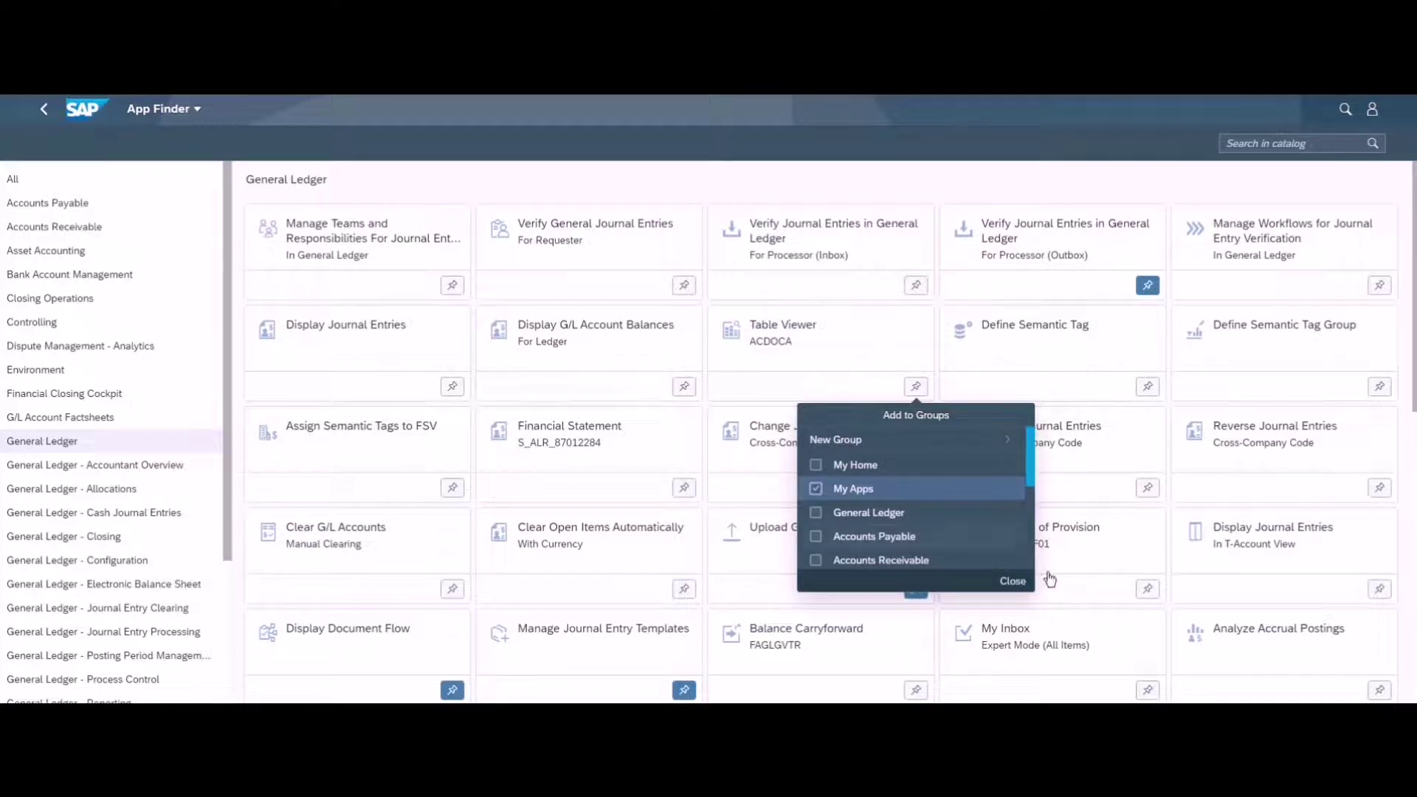
click(1012, 582)
Pin Balance Carryforward and Manage Global Hierarchies from the General Ledger catalog to My Apps
scroll(834, 440, down, 4)
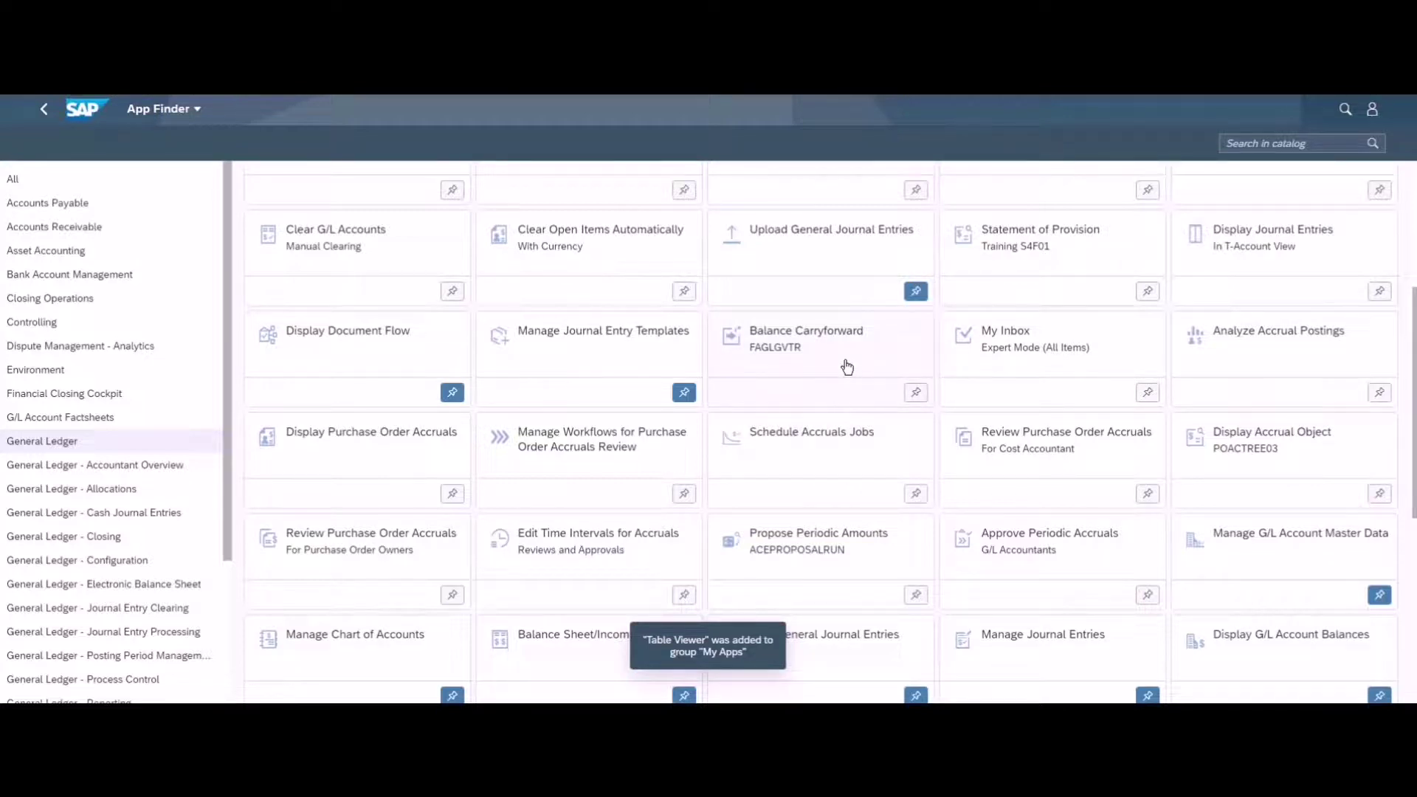
click(917, 394)
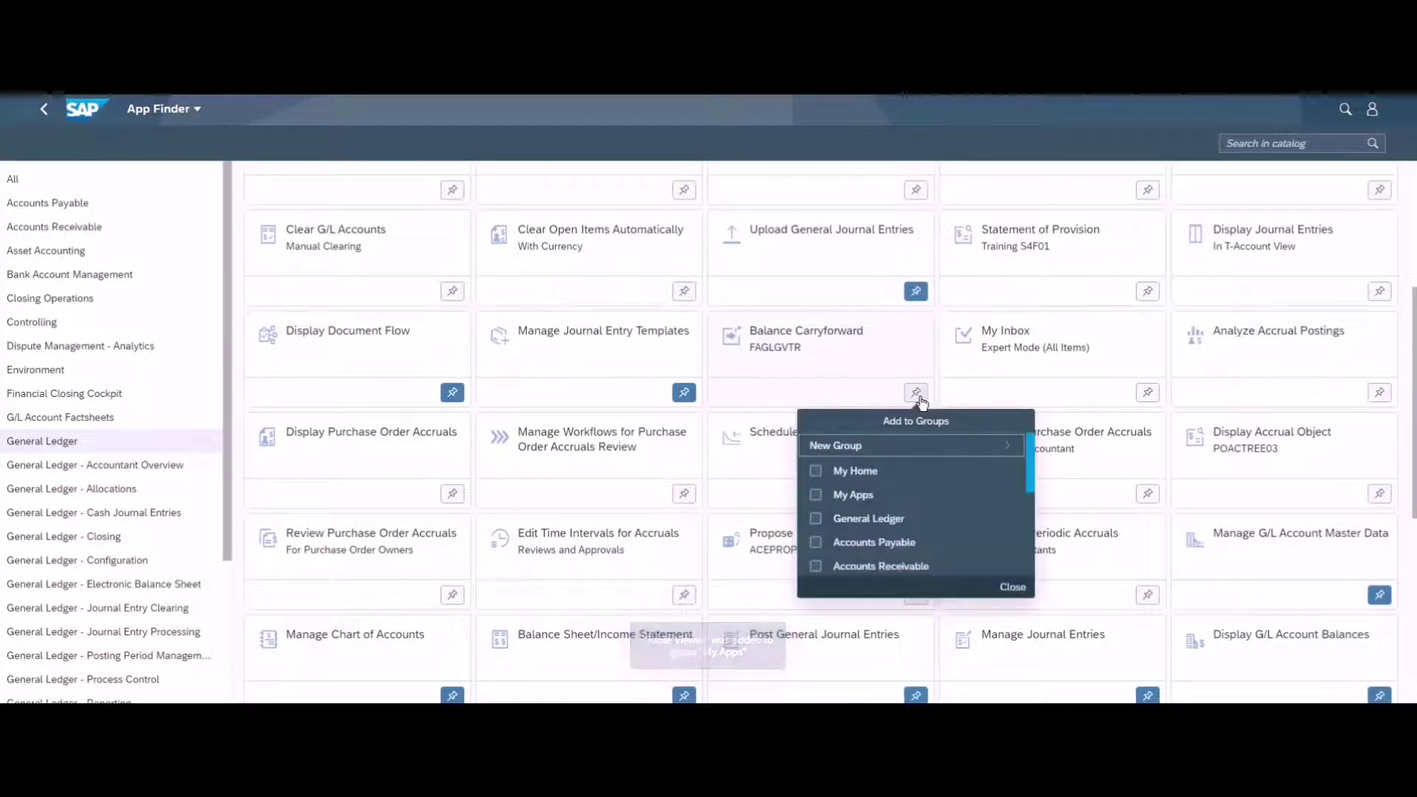
click(815, 495)
click(1012, 587)
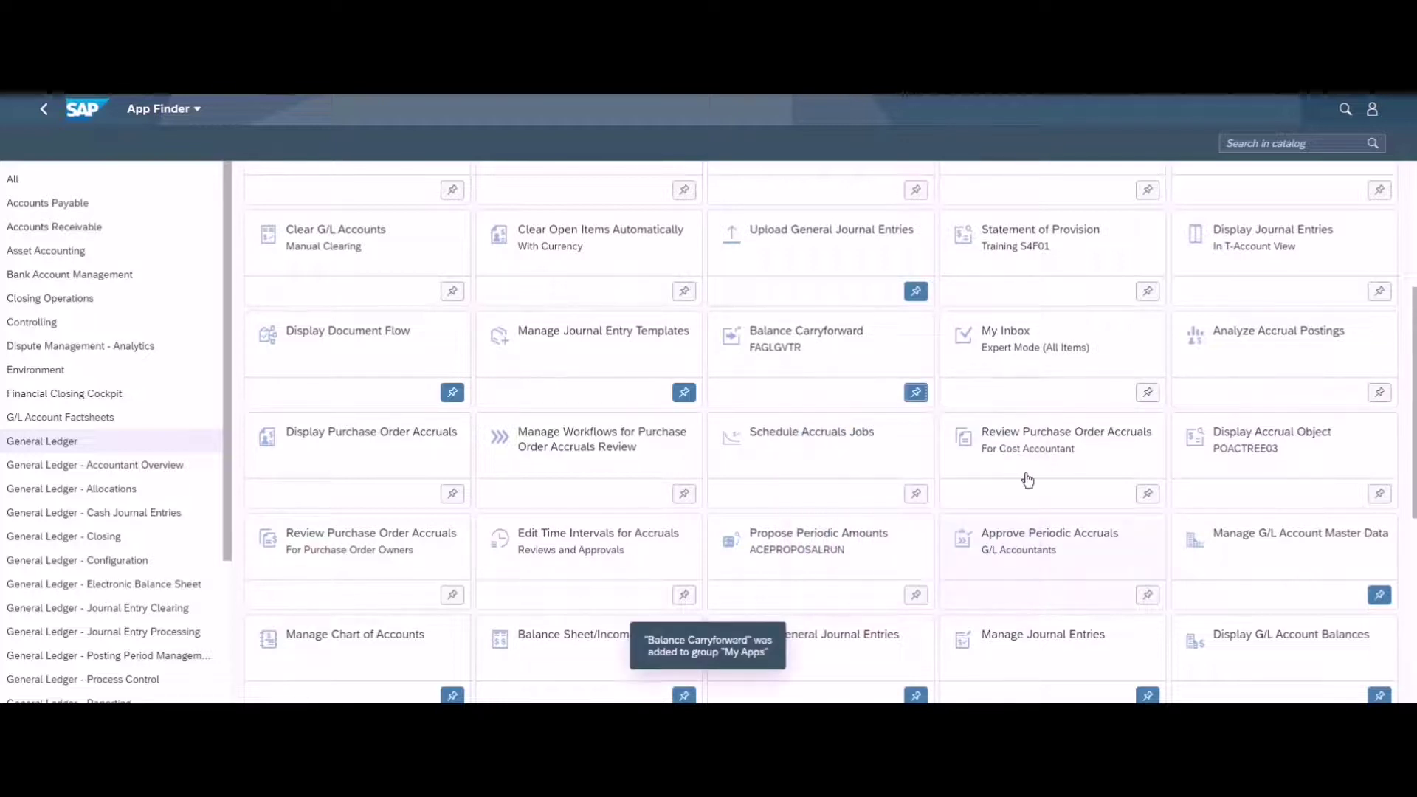
scroll(1023, 451, down, 5)
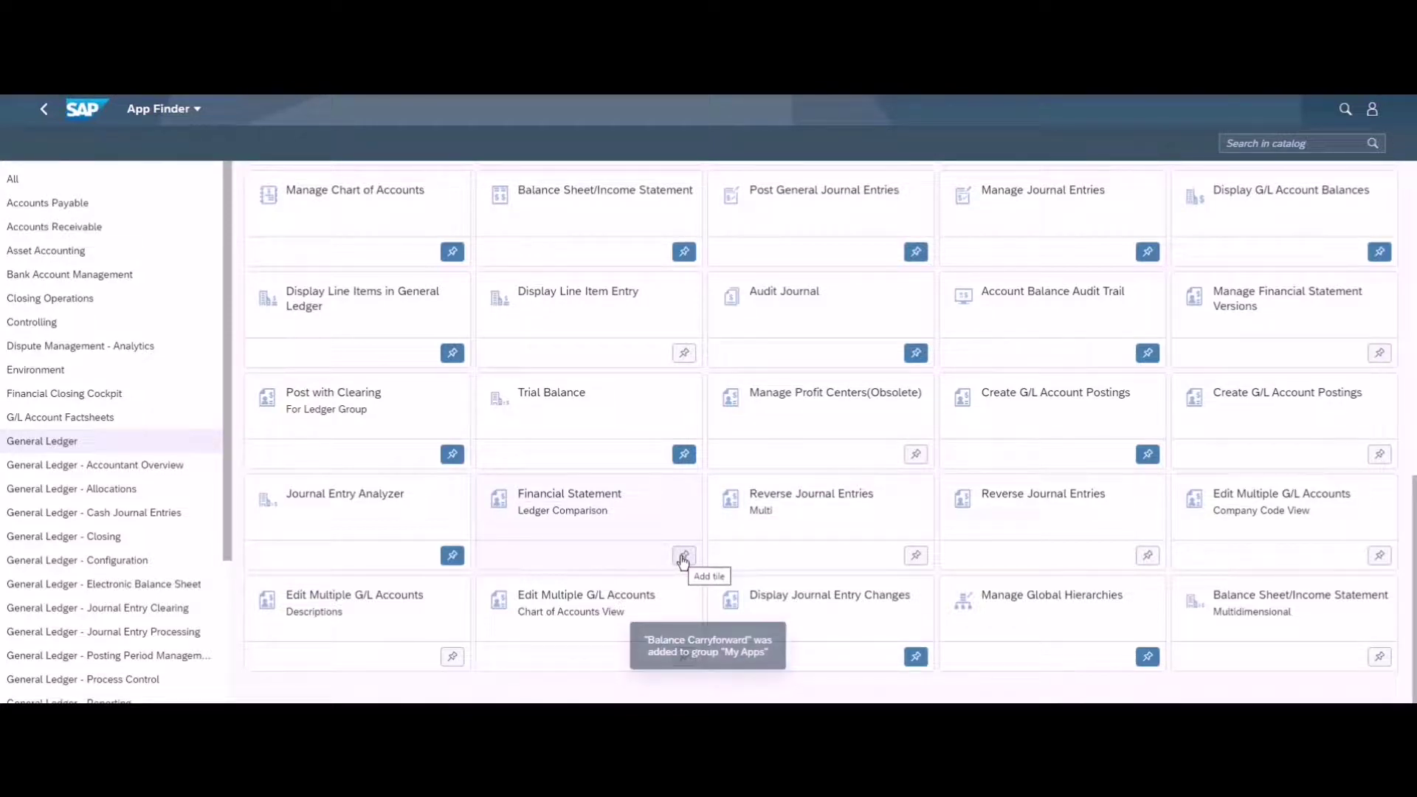
click(1148, 664)
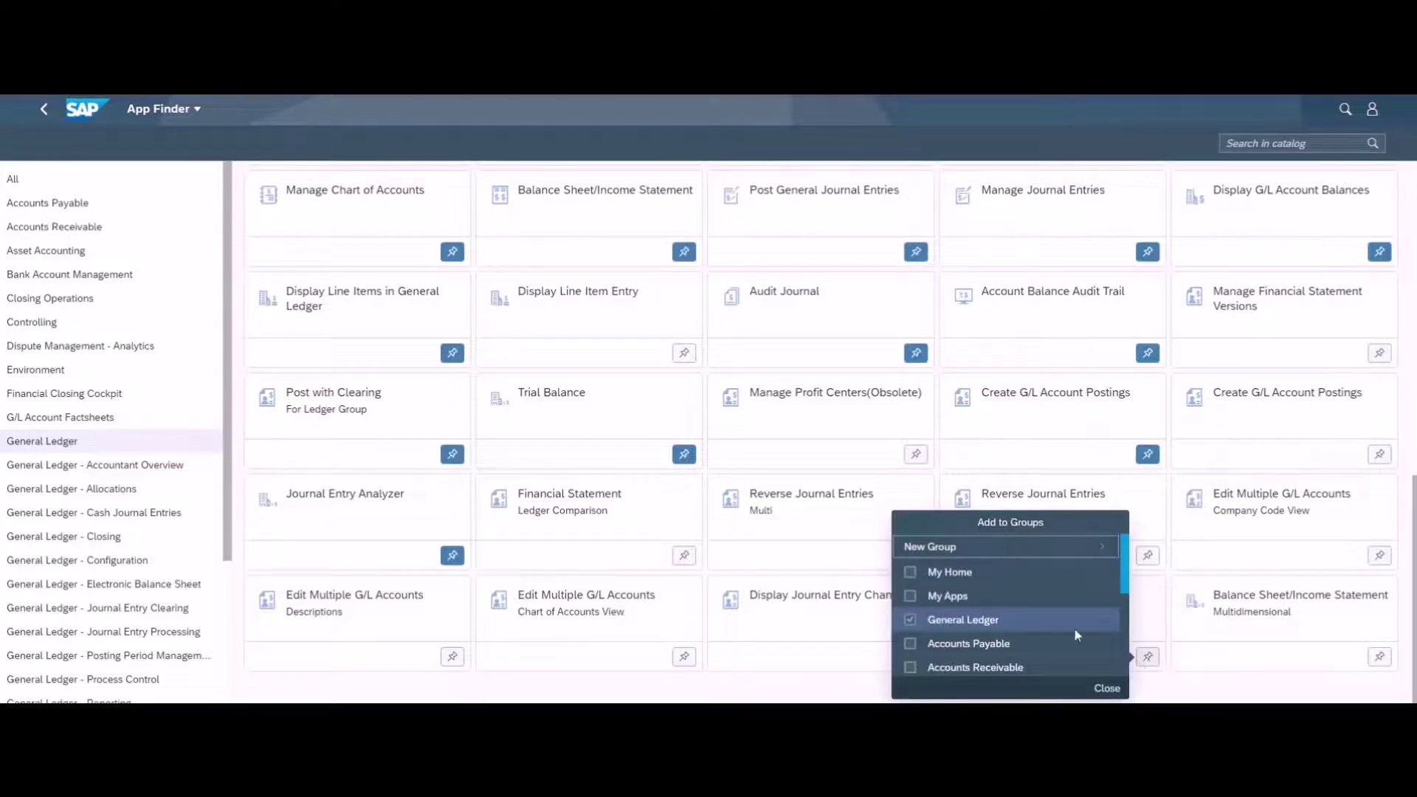
click(921, 599)
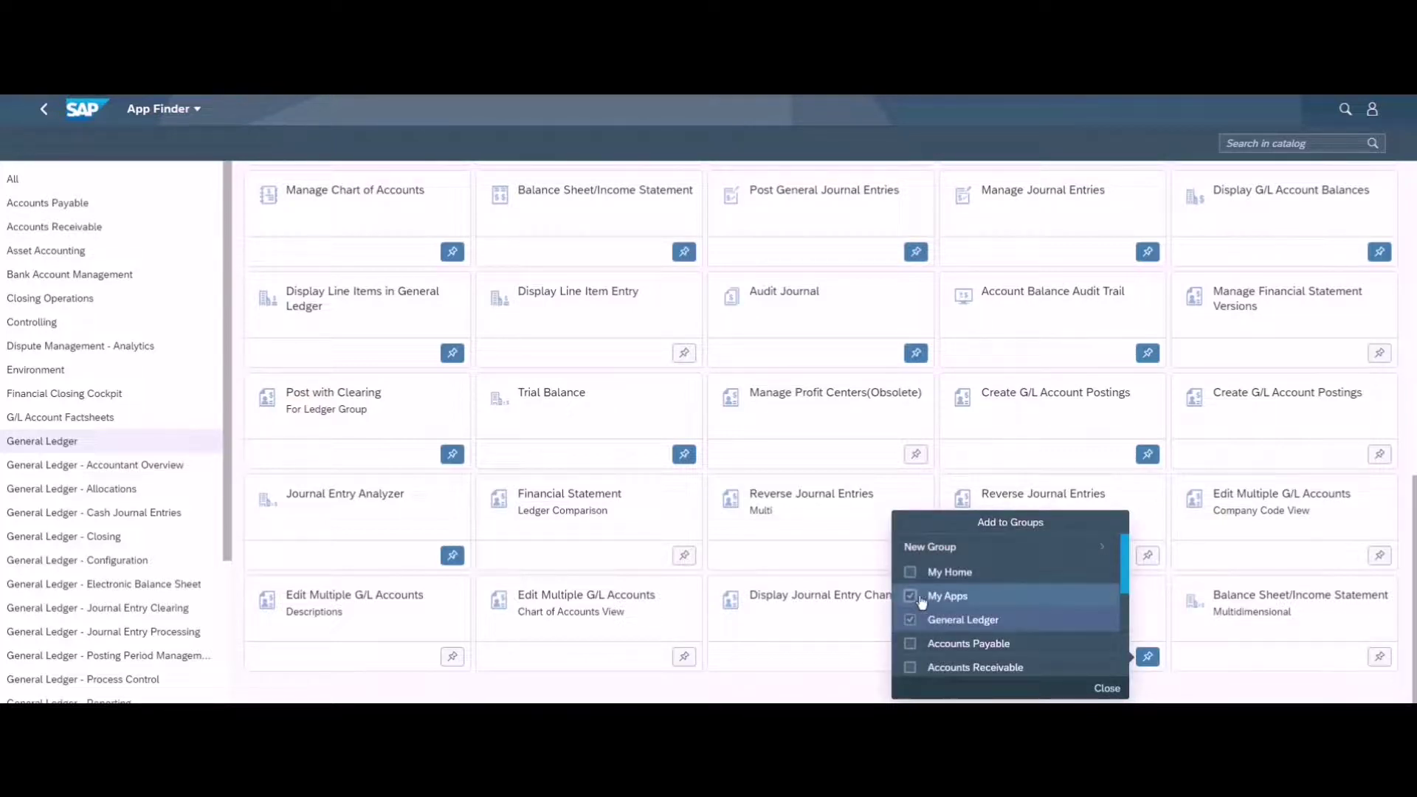
click(1106, 690)
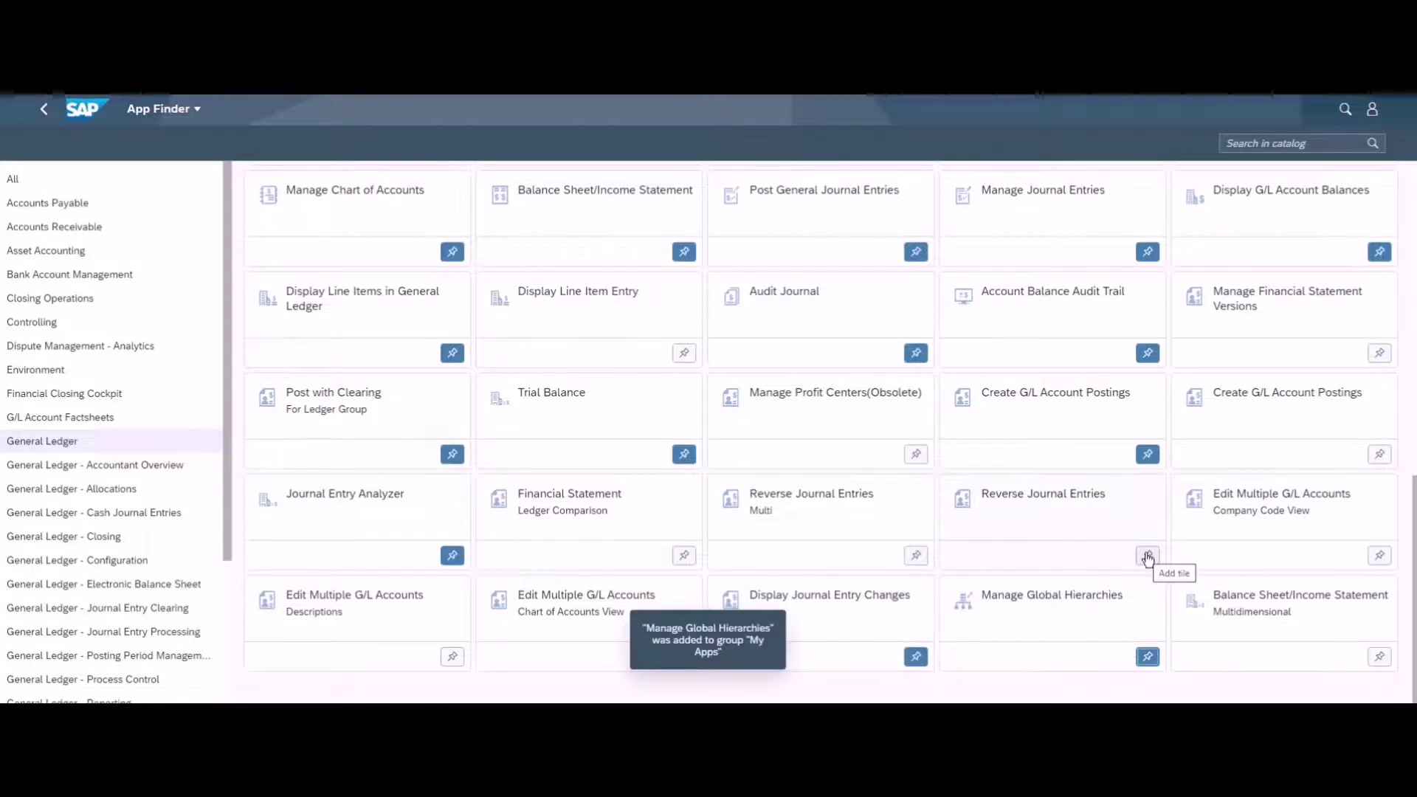
scroll(1144, 558, up, 10)
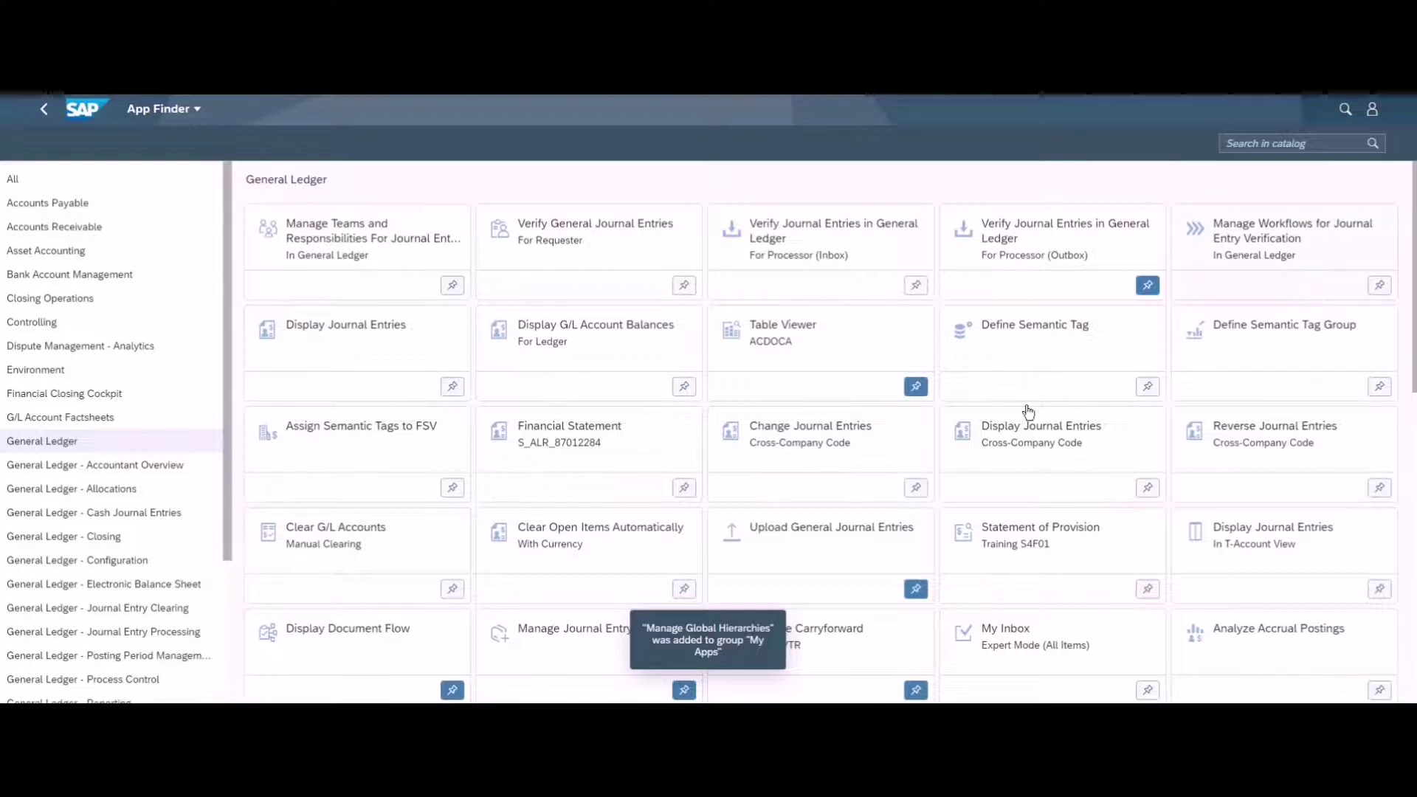
Back on the home page, drag the Balance Carryforward tile after Manage Global Hierarchies in My Apps
click(85, 119)
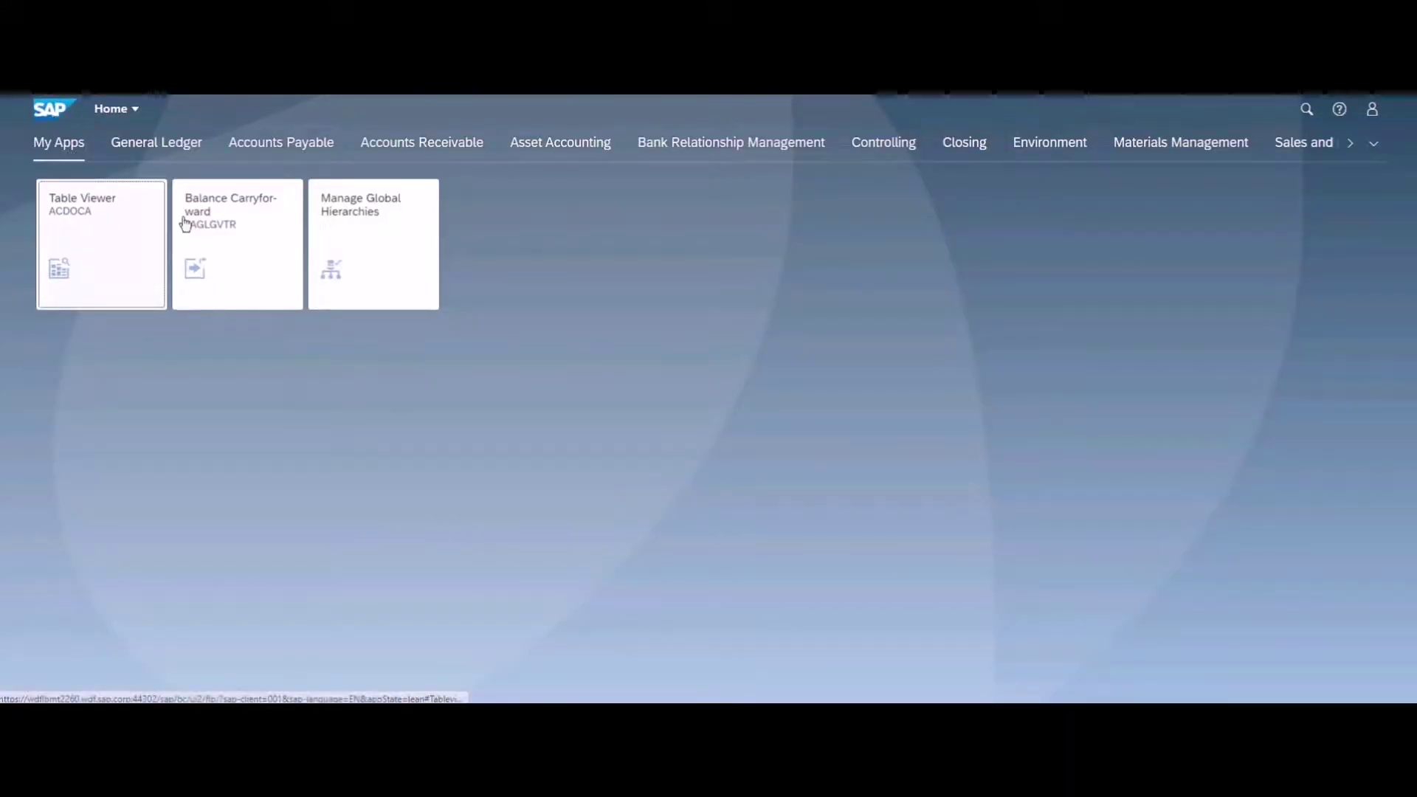
click(270, 241)
drag(340, 253, 399, 274)
drag(231, 253, 357, 271)
drag(284, 247, 379, 275)
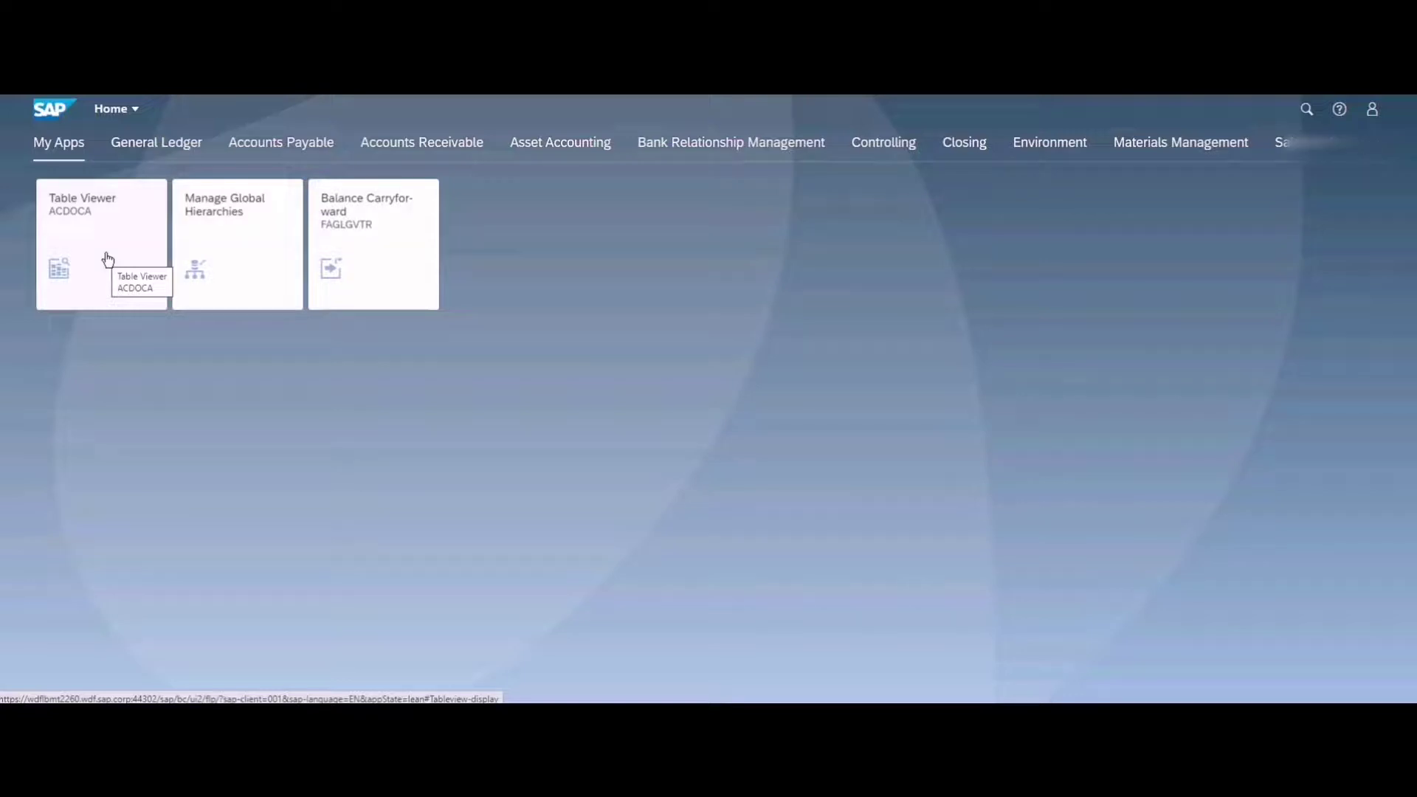
In Edit Home Page mode, delete the My Apps group and confirm the deletion
click(1372, 112)
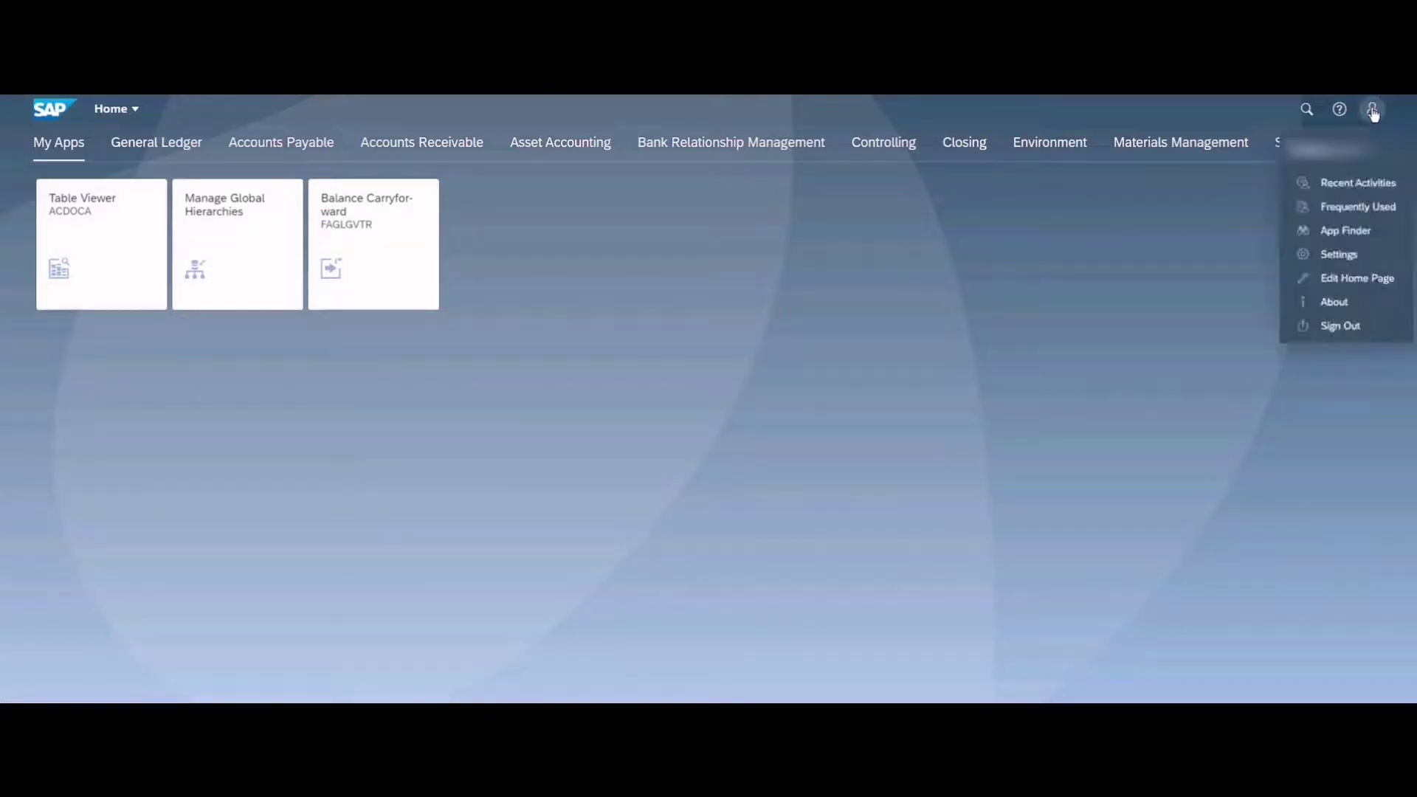
click(1355, 288)
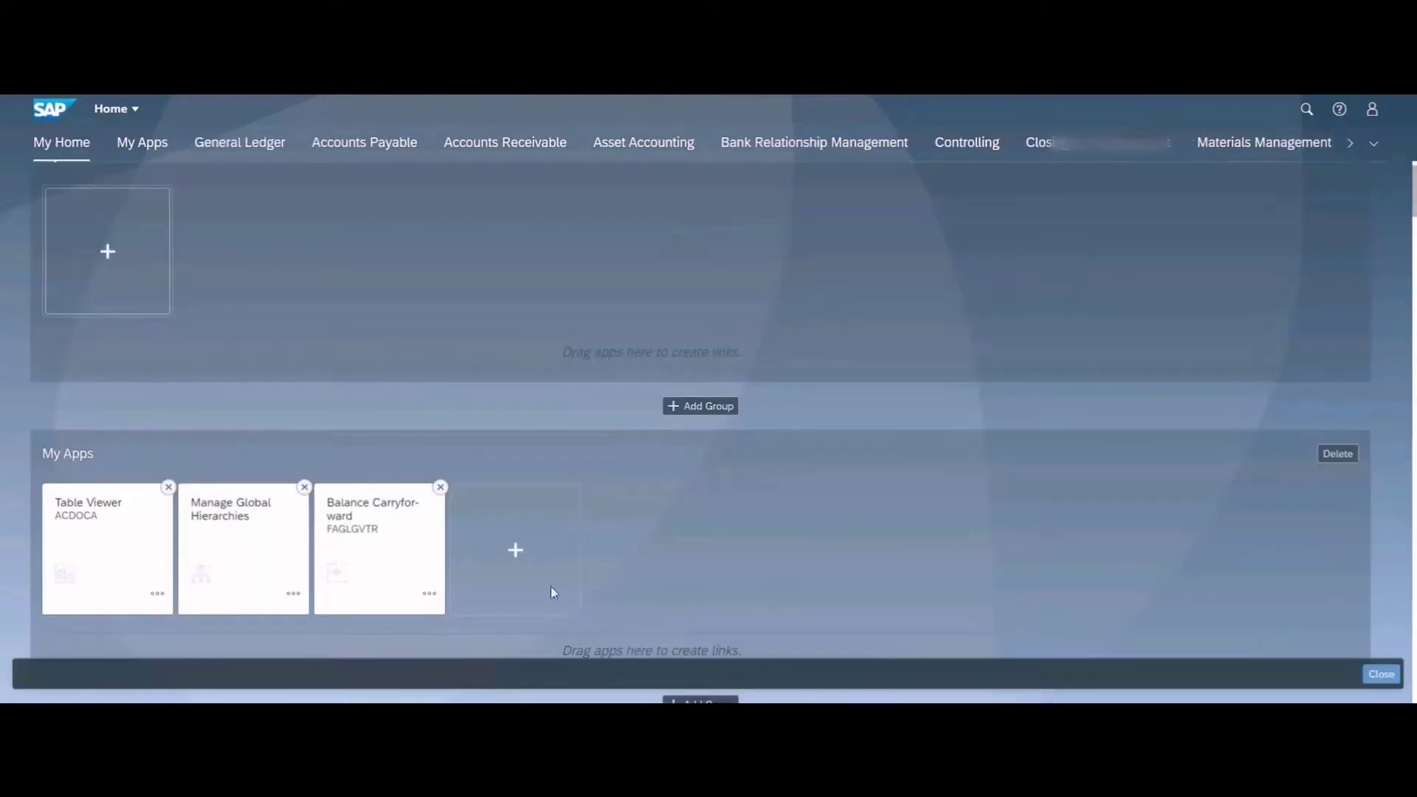
click(1336, 455)
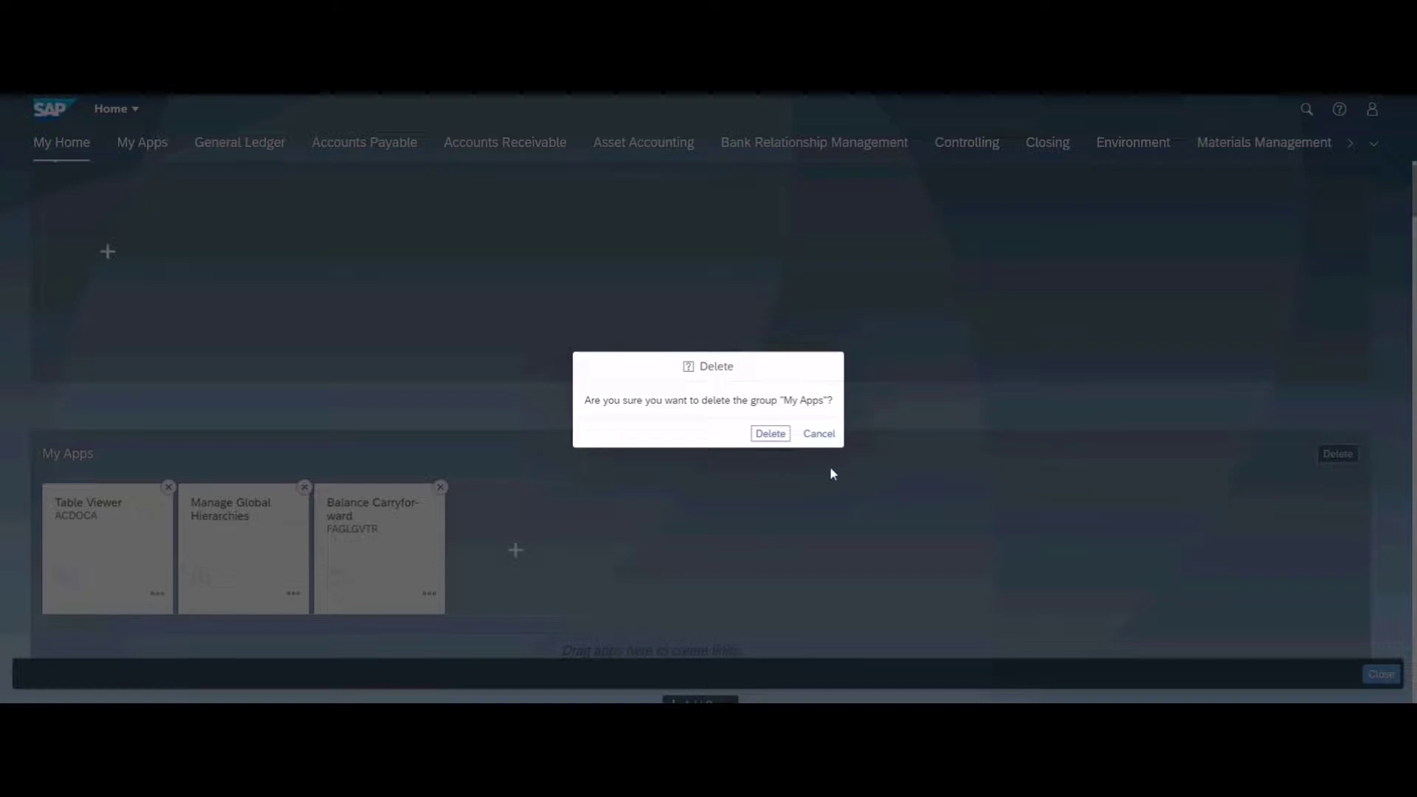
click(779, 435)
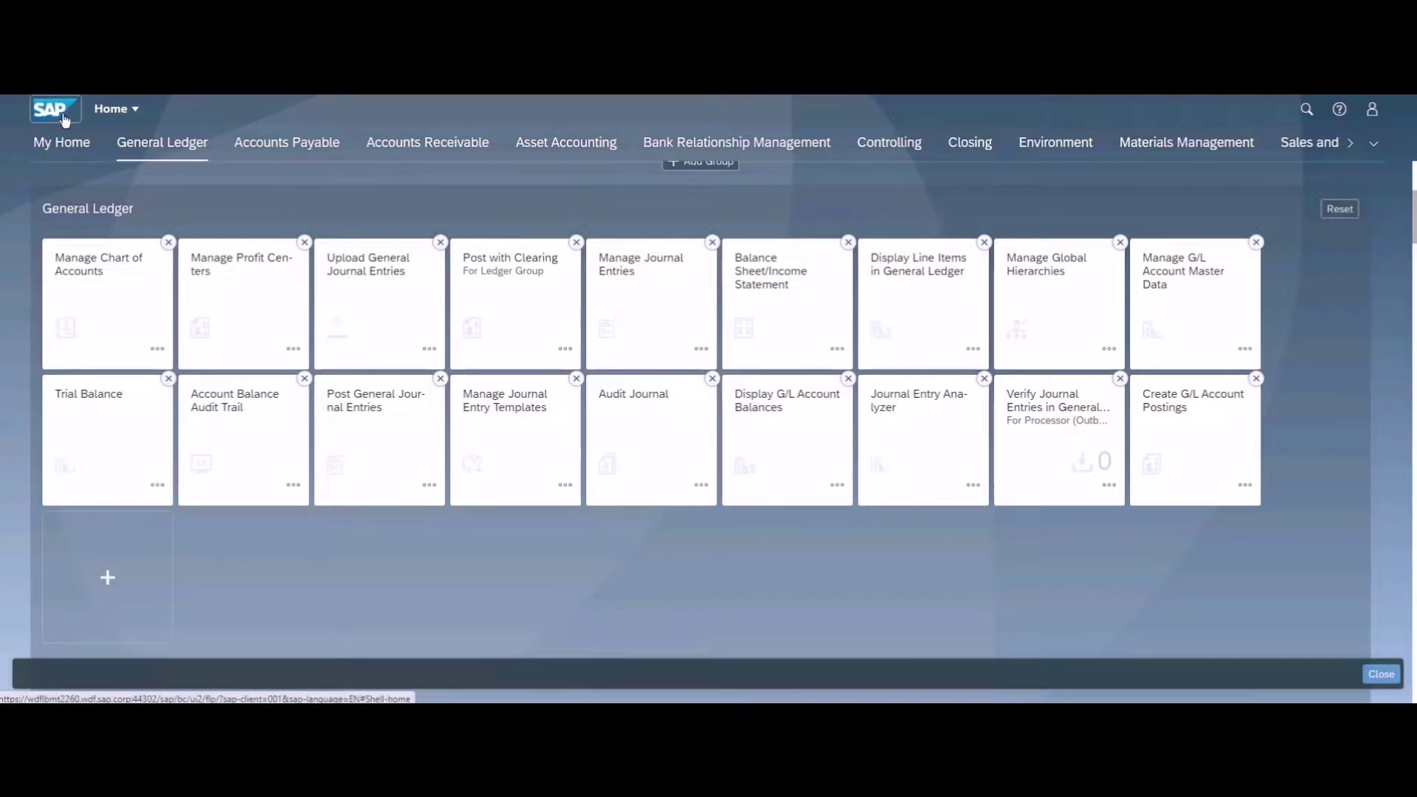
Jump to the General Ledger group to show its 18 app tiles
click(137, 147)
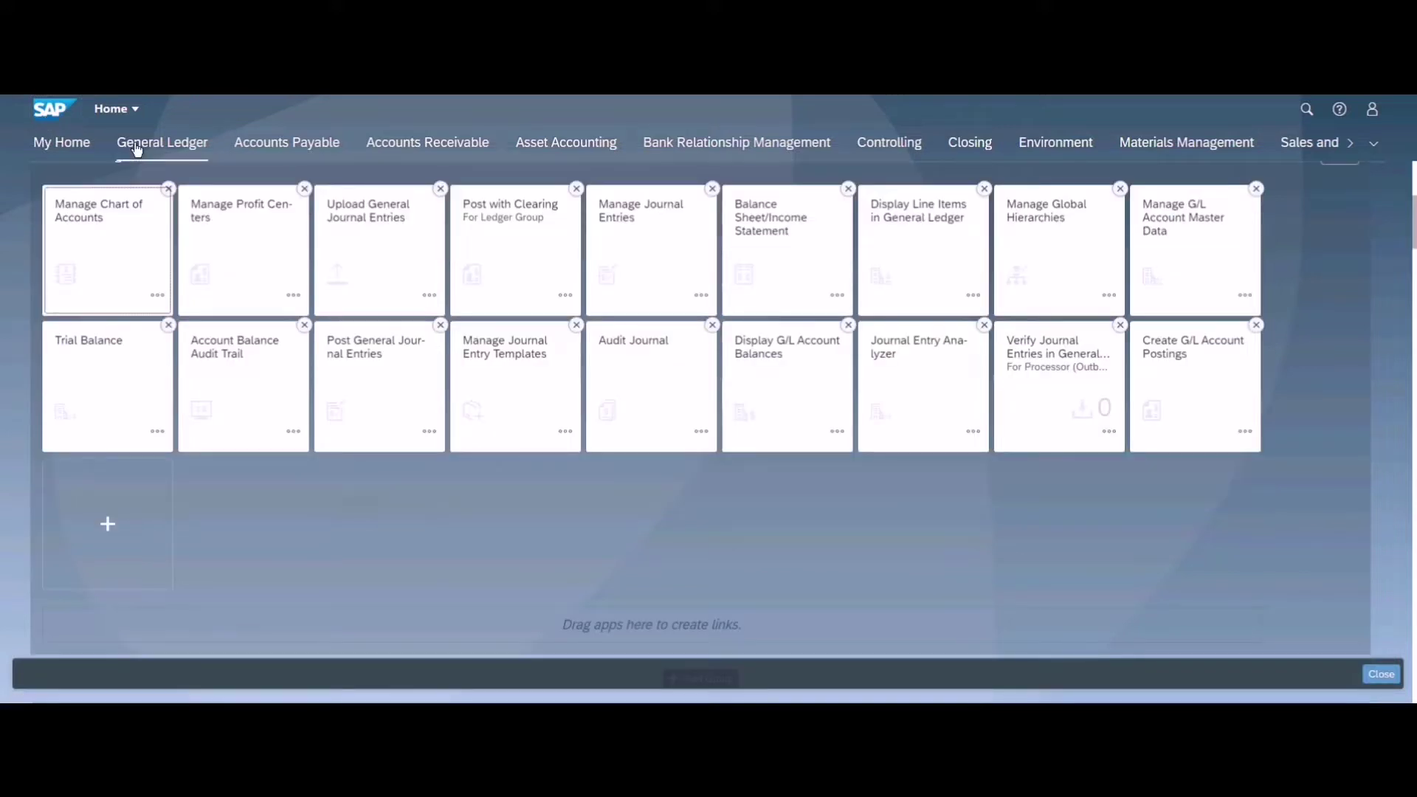